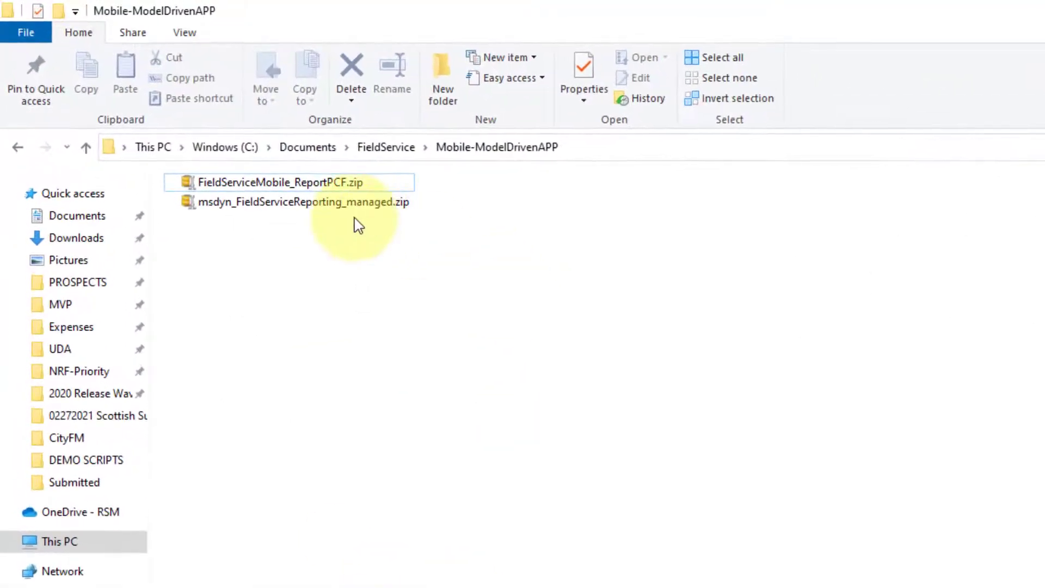
Step: Copy the folder path C:\Client\FieldService\Mobile-ModelDrivenAPP from File Explorer's address bar
mouse_move(224, 209)
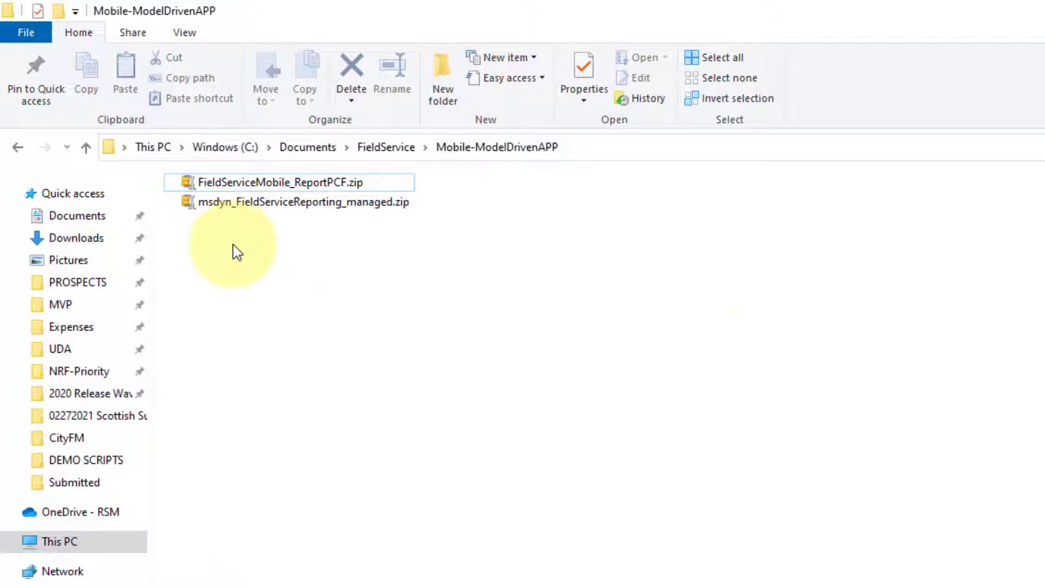
mouse_move(282, 191)
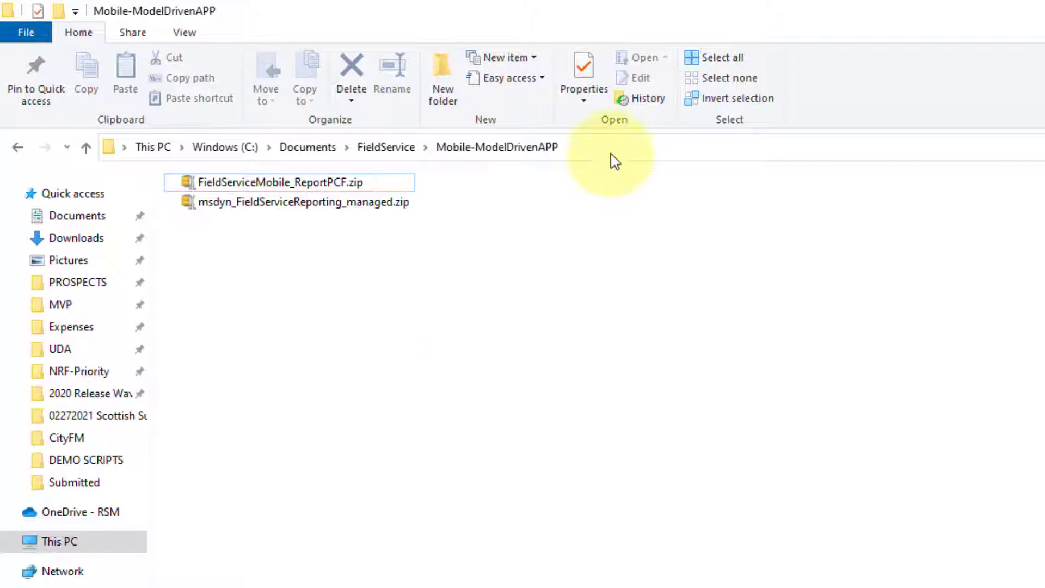
click(536, 154)
right_click(534, 160)
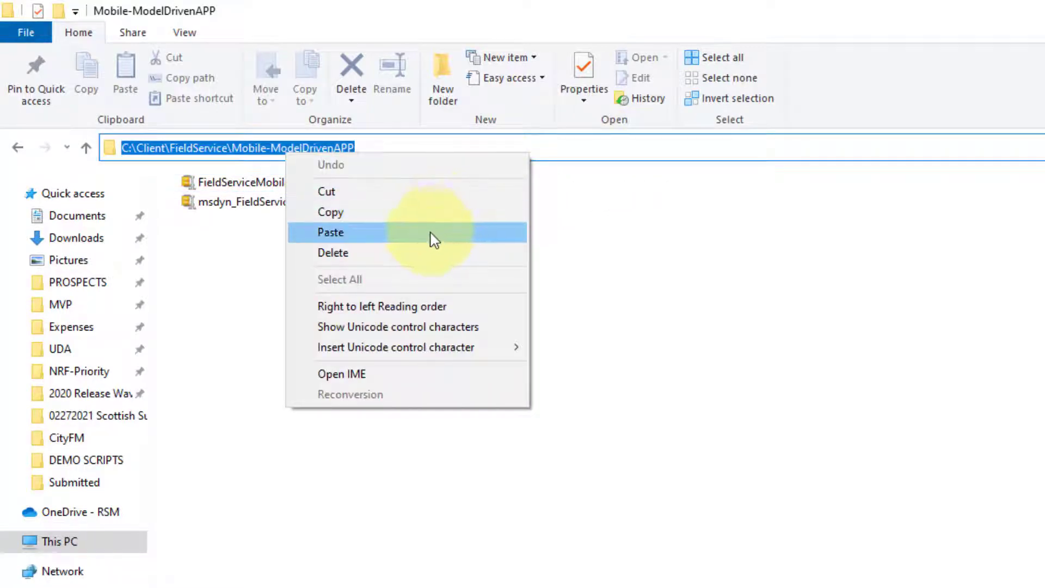
click(418, 213)
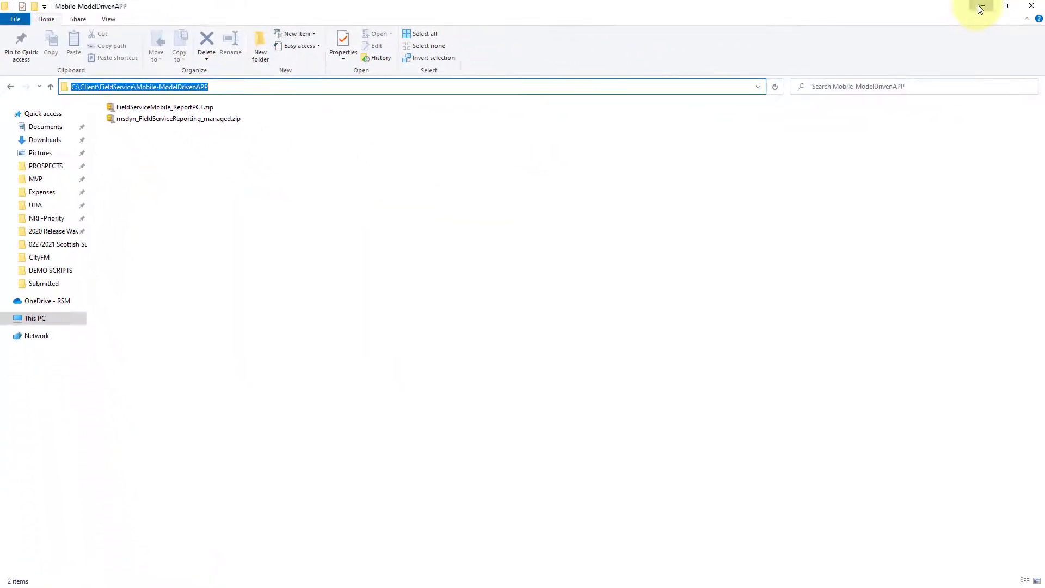
Step: Start a solution import and choose msdyn_FieldServiceReporting_managed.zip as the package to upload
click(979, 7)
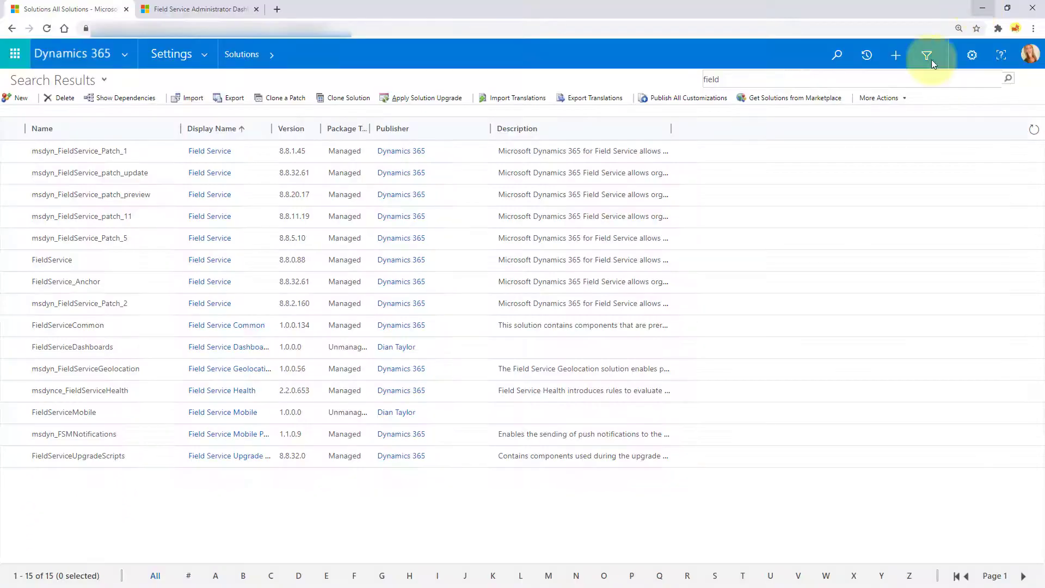
click(192, 98)
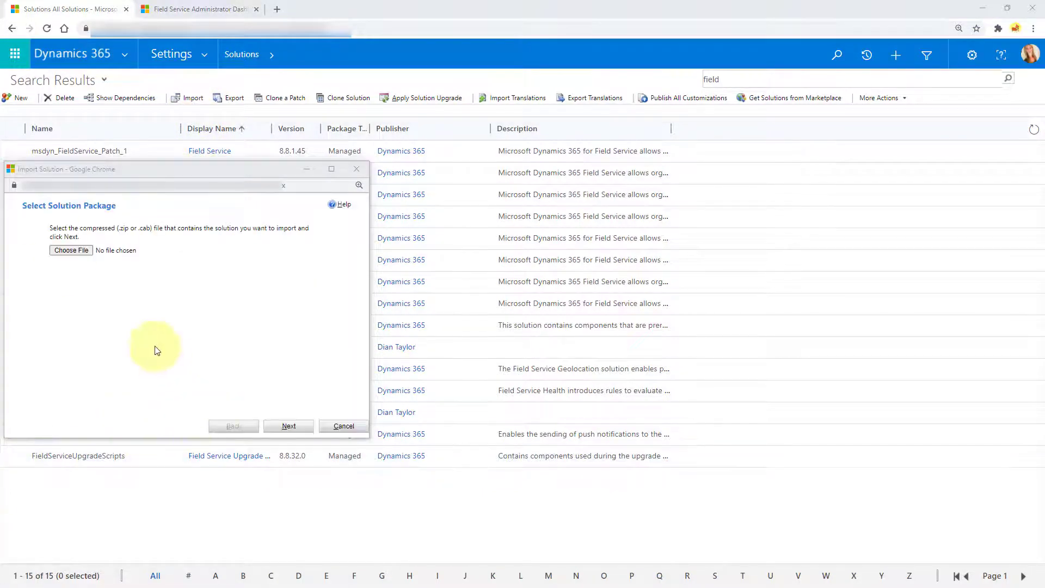
click(82, 251)
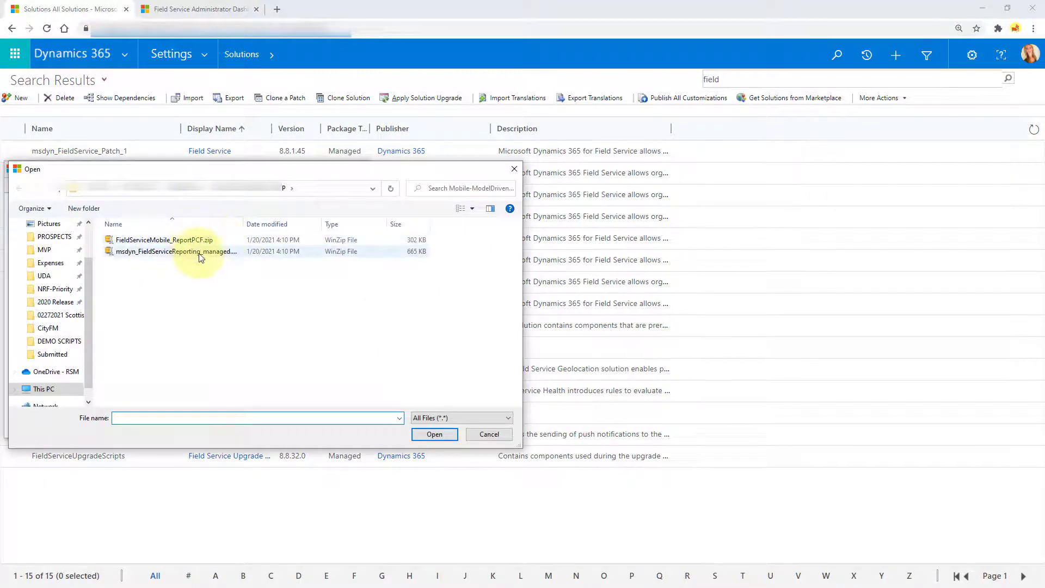
drag(243, 223, 315, 224)
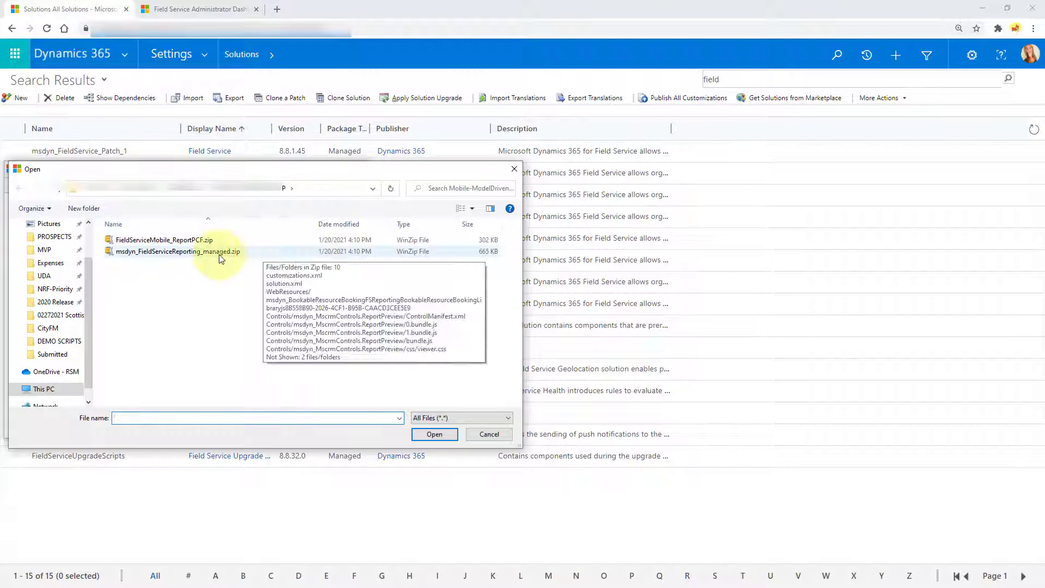
double_click(198, 251)
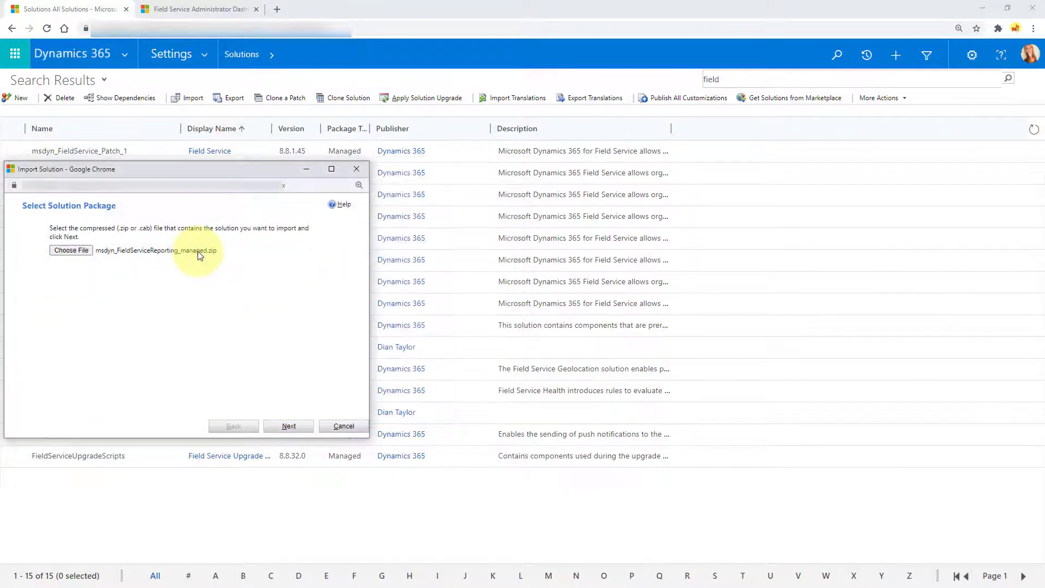
Step: Upload msdyn_FieldServiceReporting_managed.zip and import it, waiting for the import to succeed
click(288, 427)
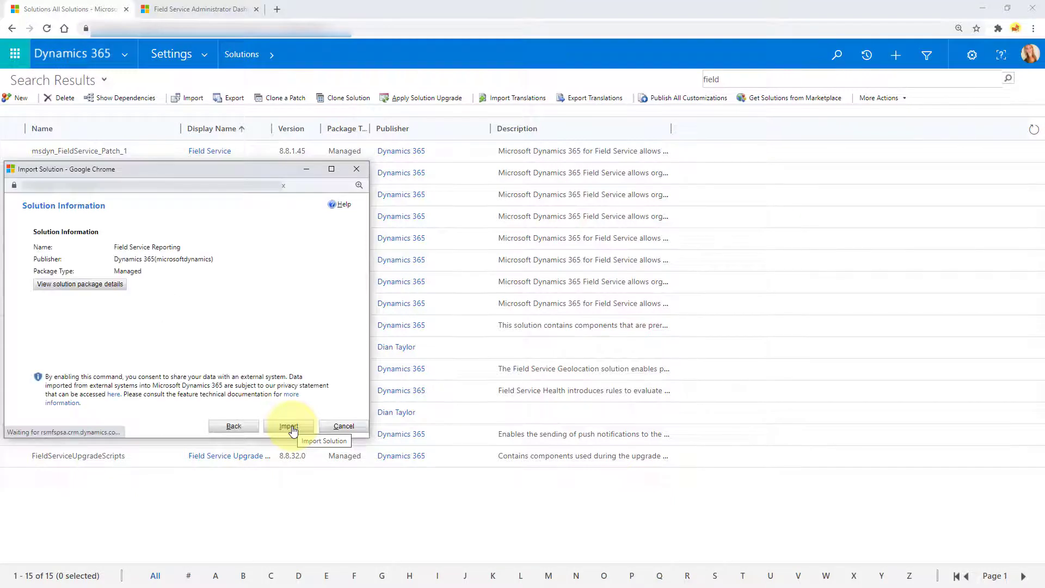
click(289, 426)
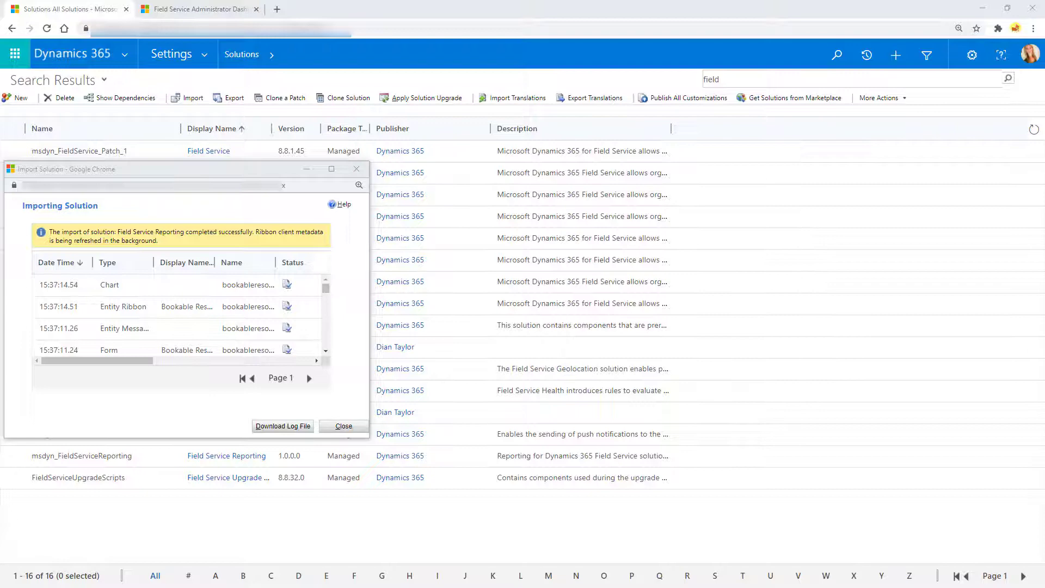
Step: Close the import results and rerun the 'field' search to list Field Service Reporting 1.0.0.0
click(341, 427)
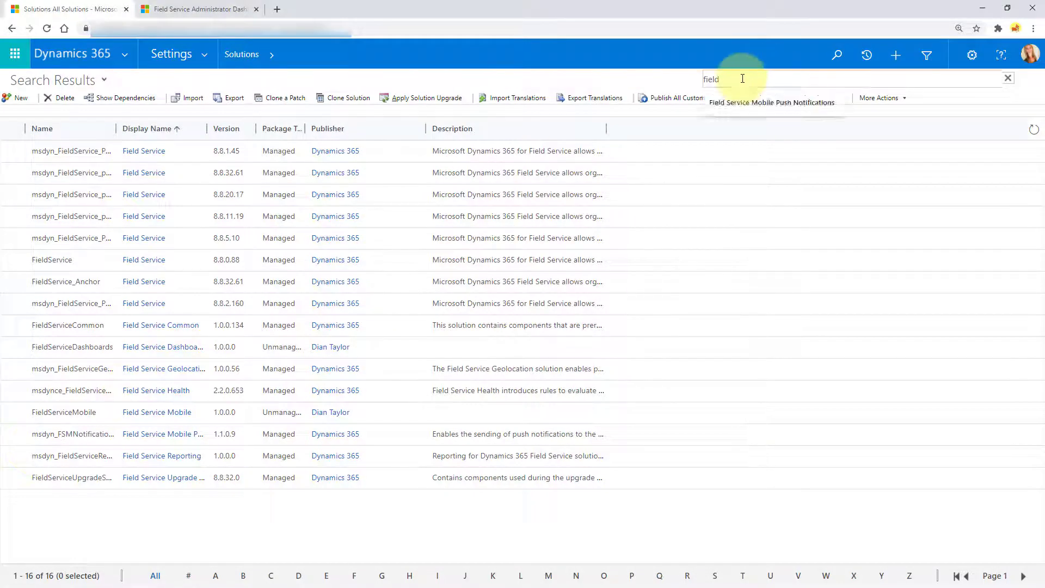
key(BackSpace)
text(d)
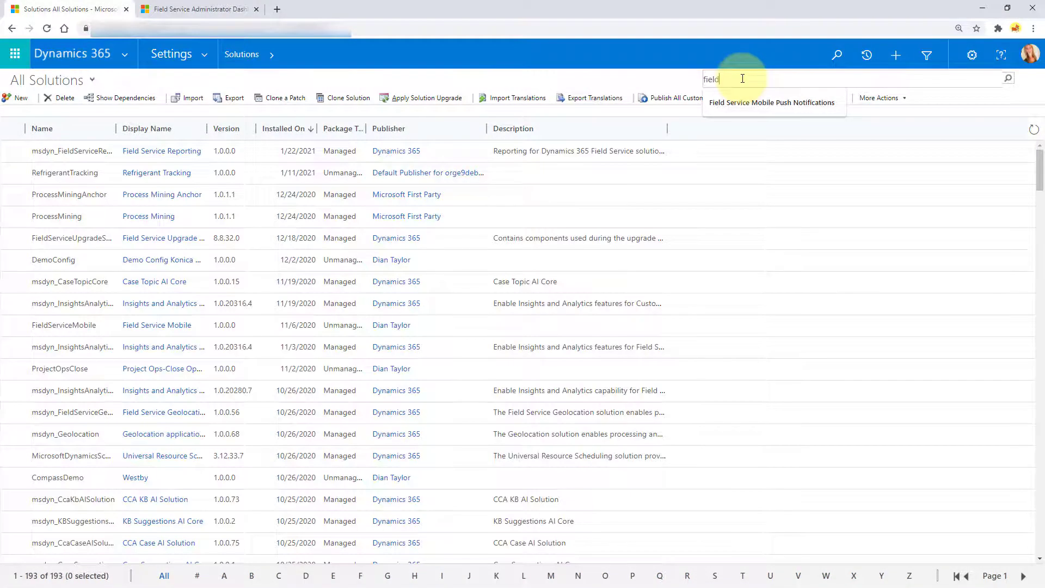
key(Return)
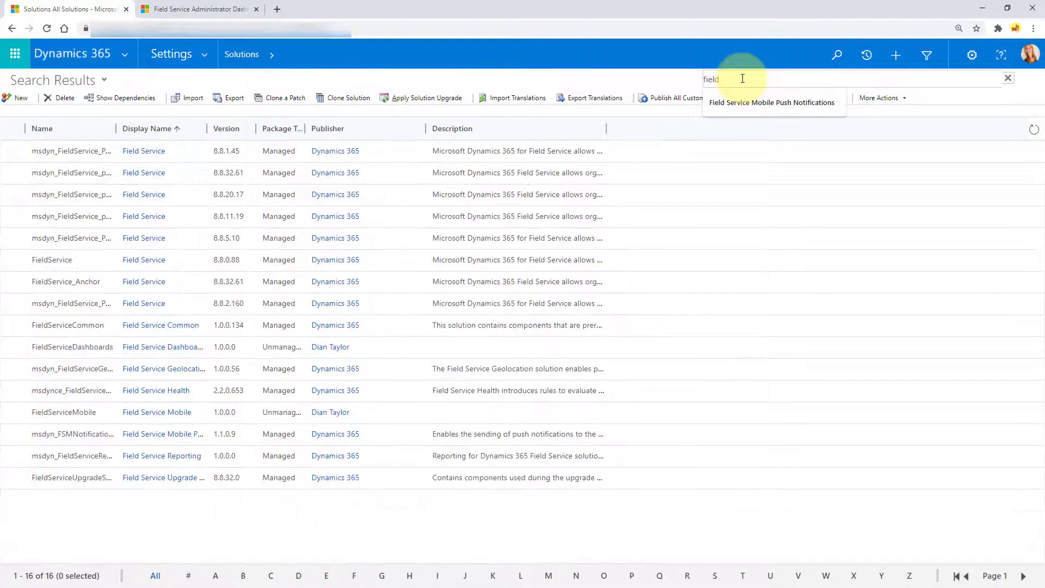
click(179, 459)
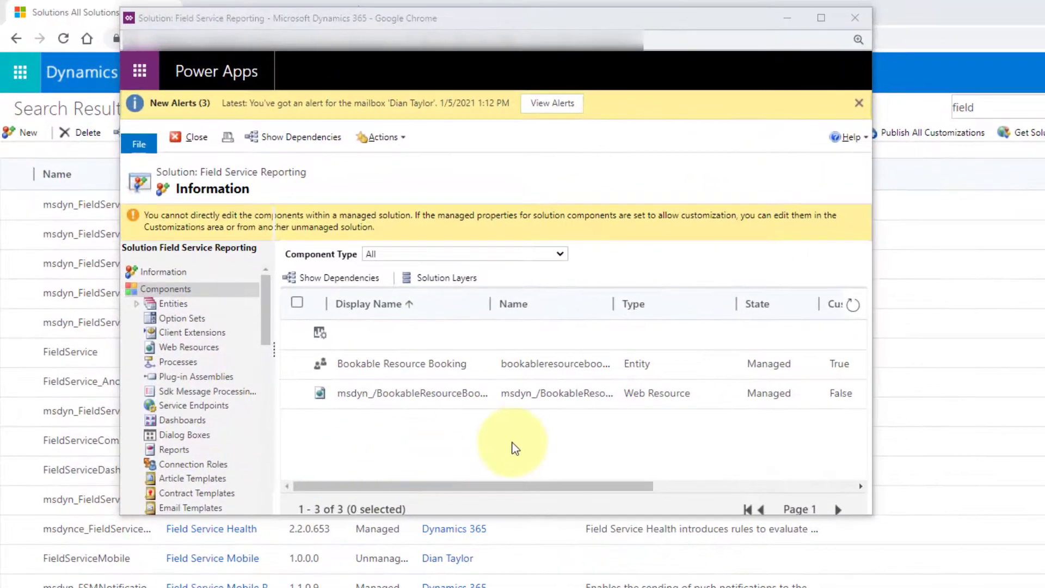
click(138, 305)
click(152, 318)
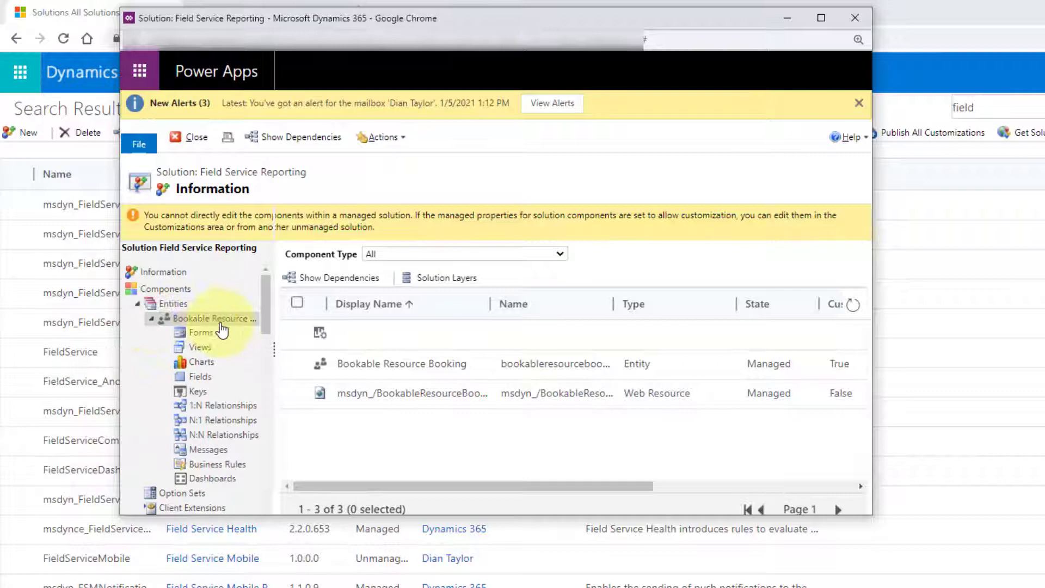
click(201, 332)
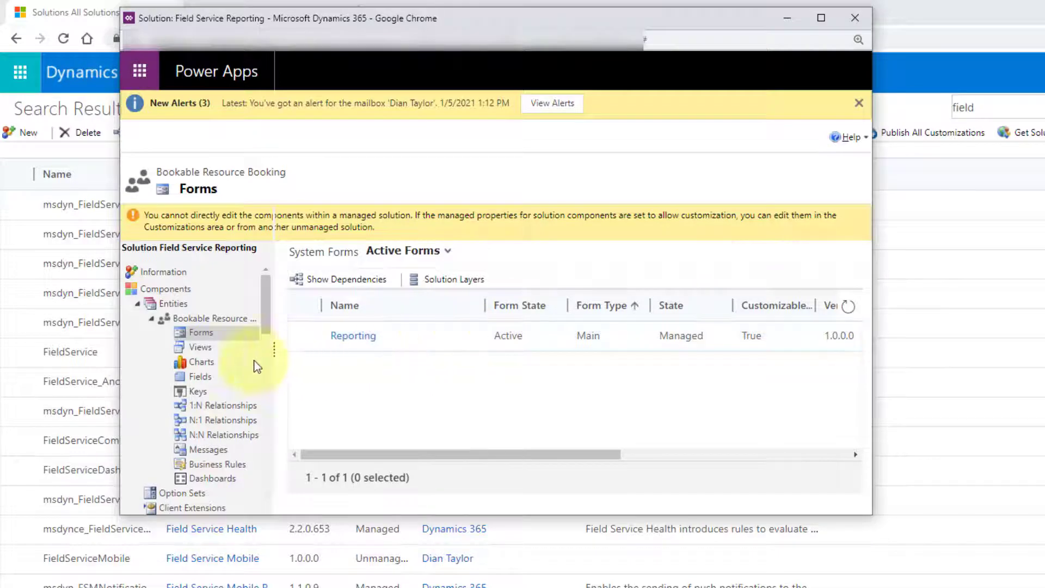
click(171, 290)
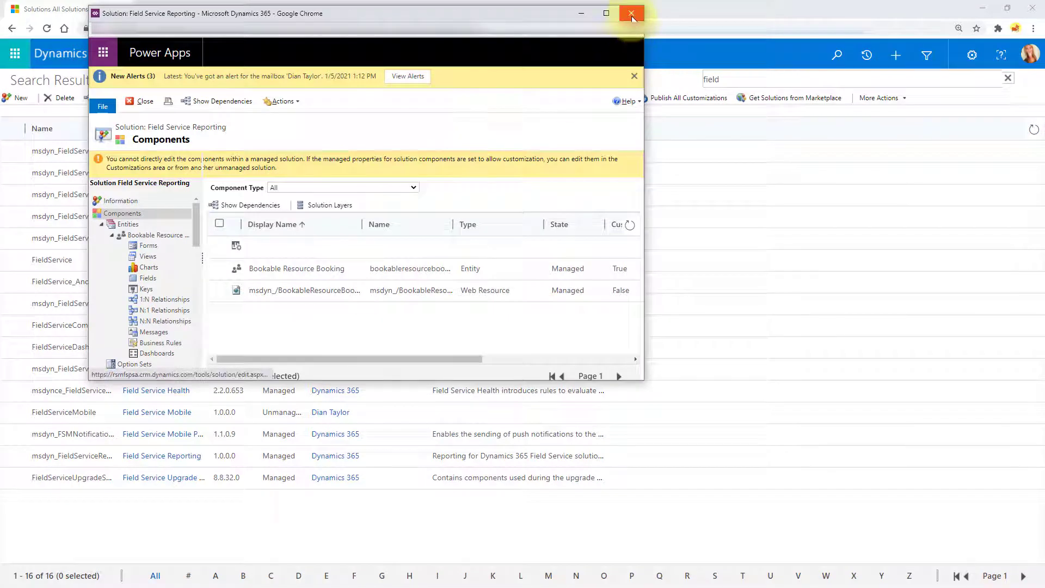
click(631, 14)
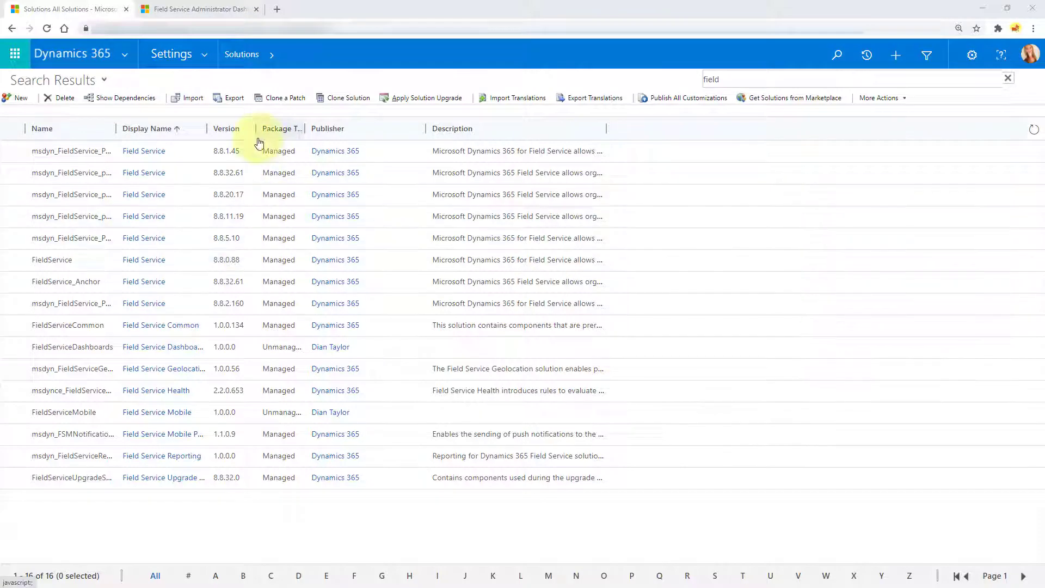
Step: Open the Field Service Mobile app in App Designer from Settings > Apps
click(205, 56)
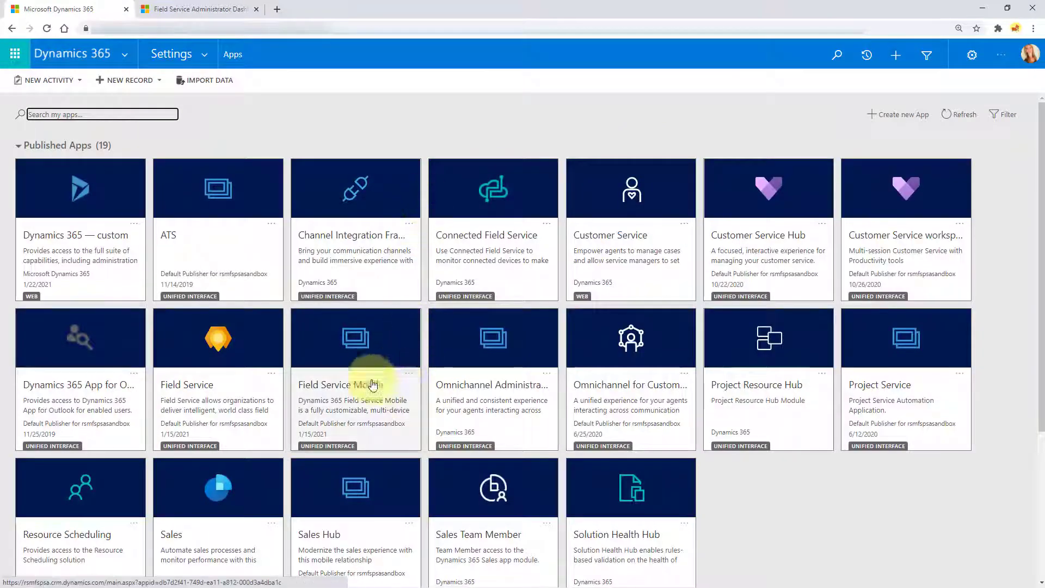
click(409, 374)
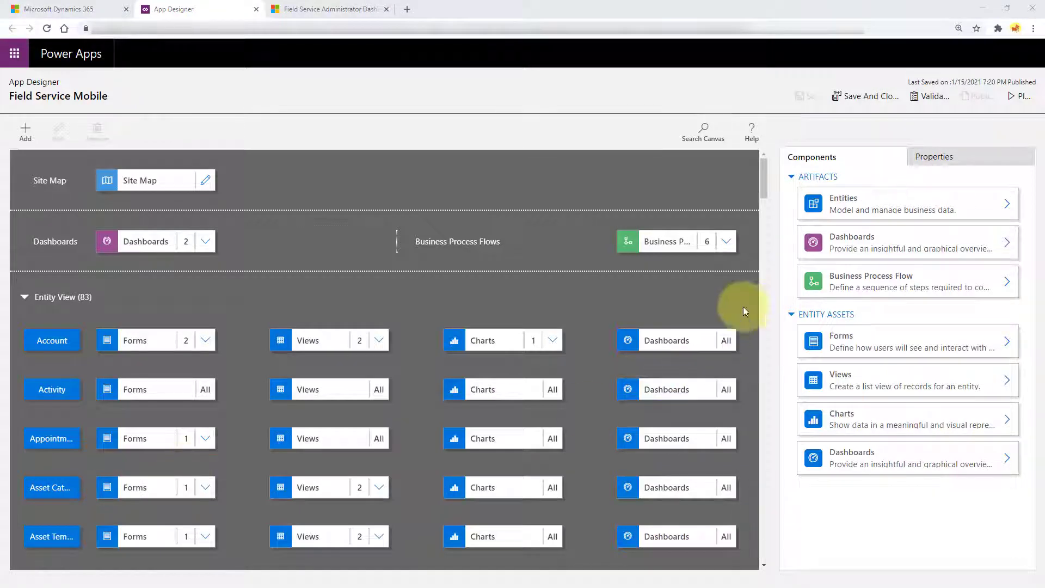
Step: Find Bookable Resource Booking, tick its Reporting form, then save and publish Field Service Mobile
click(703, 133)
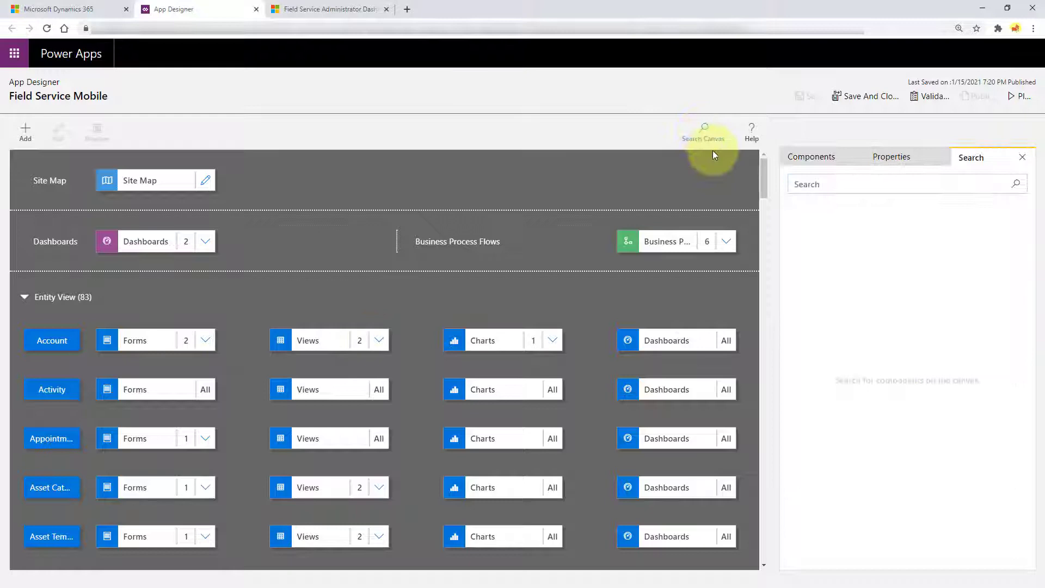
text(book)
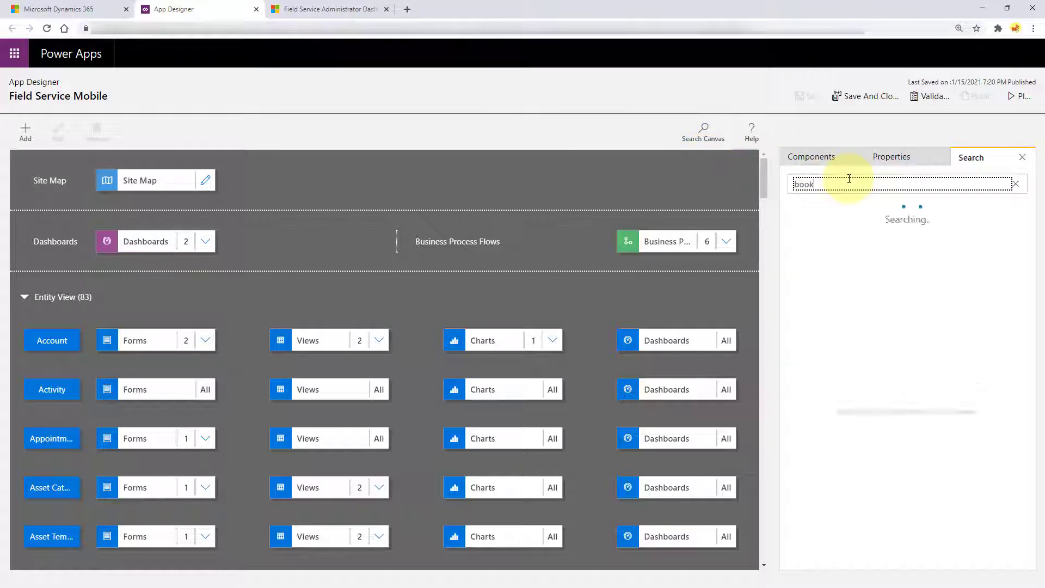
text(able resource)
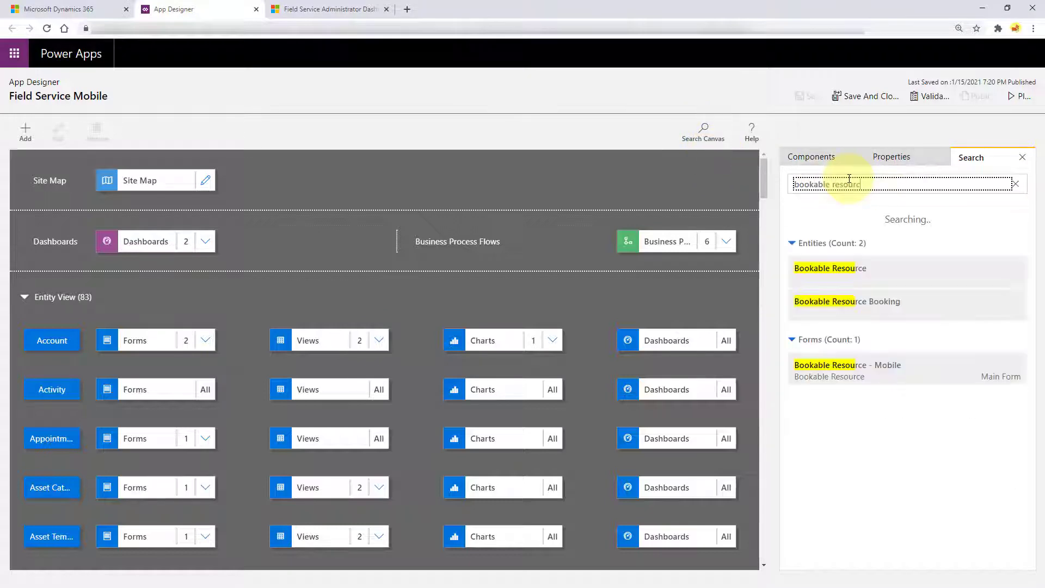
click(883, 279)
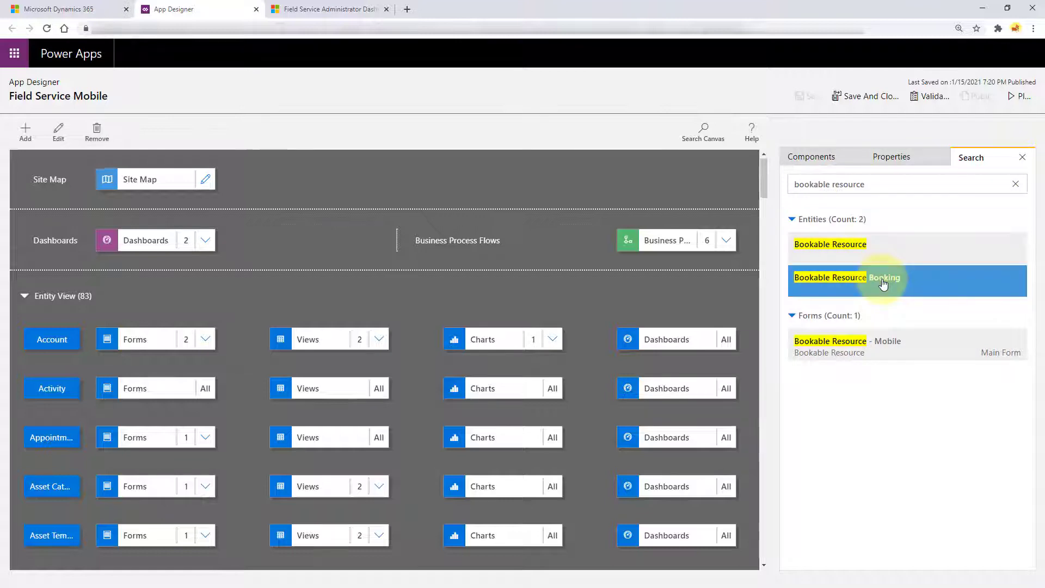
click(178, 393)
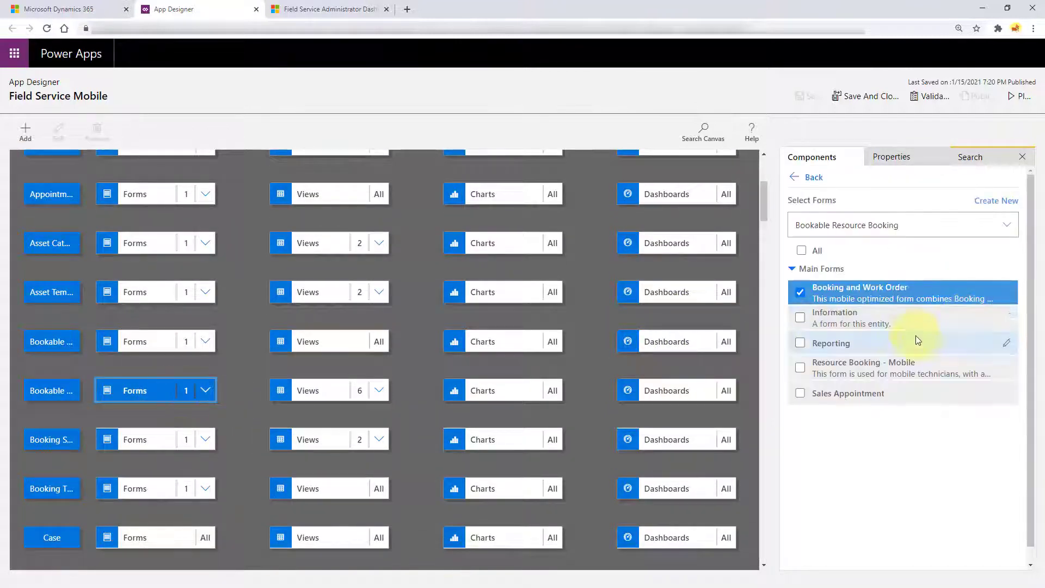
click(801, 342)
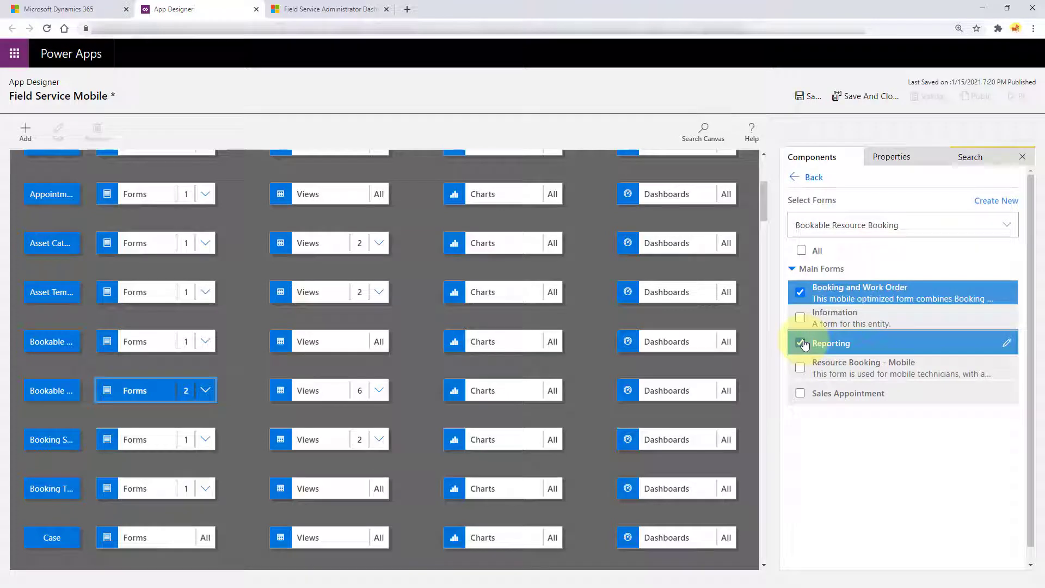
click(809, 96)
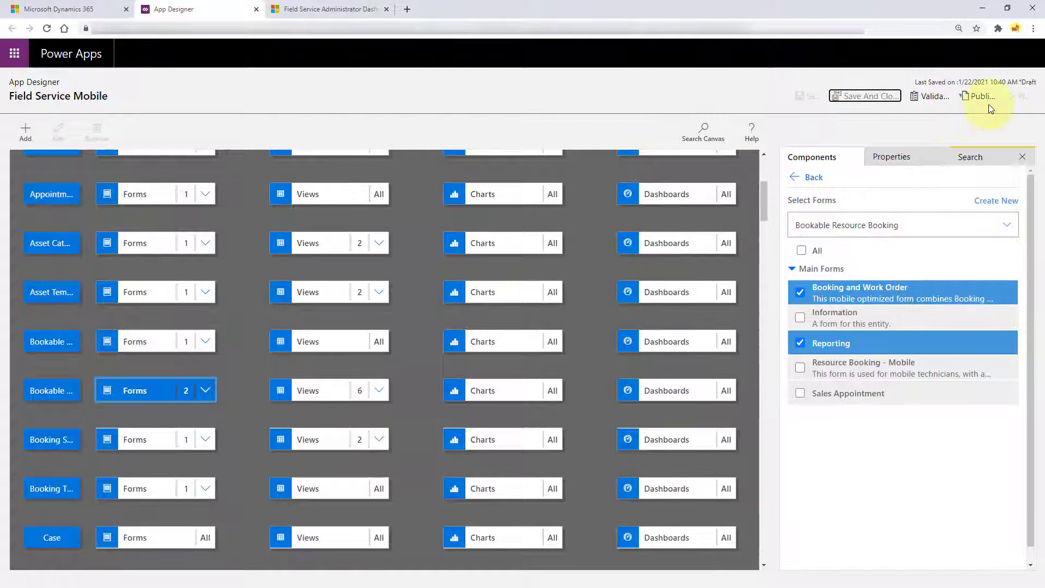
click(981, 96)
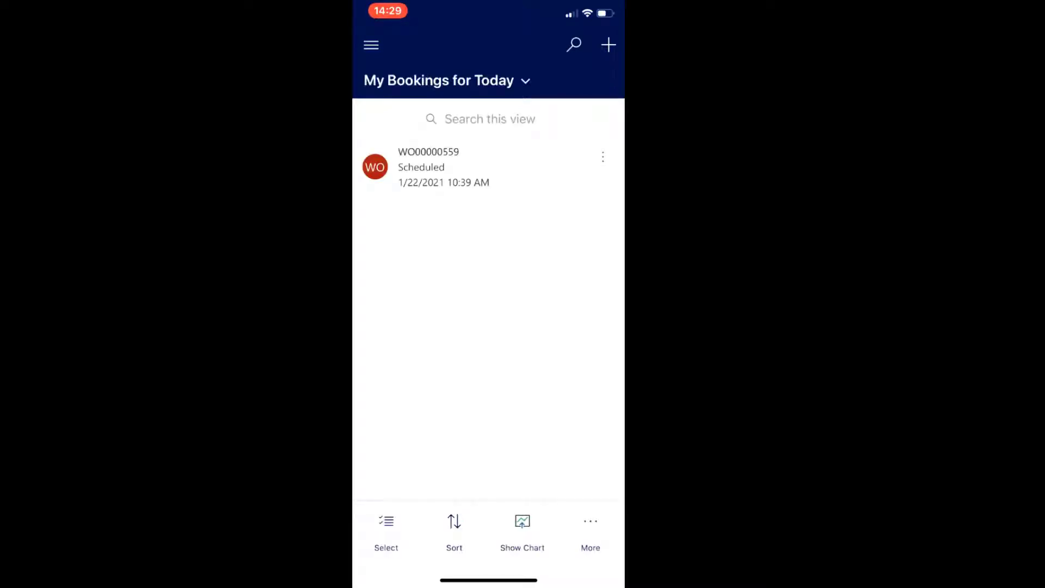
Step: Open booking WO00000559, scroll its Service tab tasks and products, then view its Customer tab
click(444, 167)
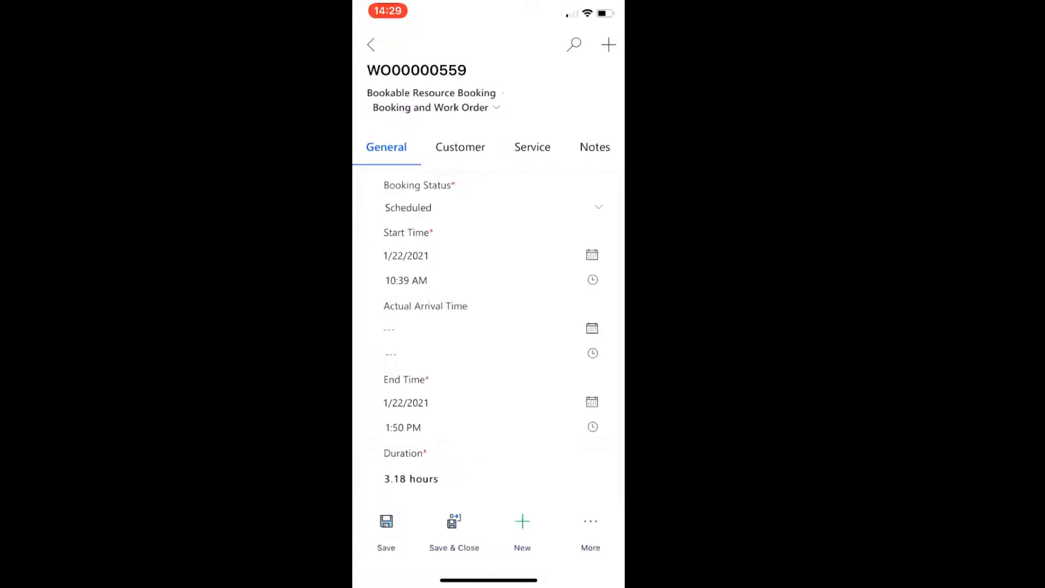
click(532, 147)
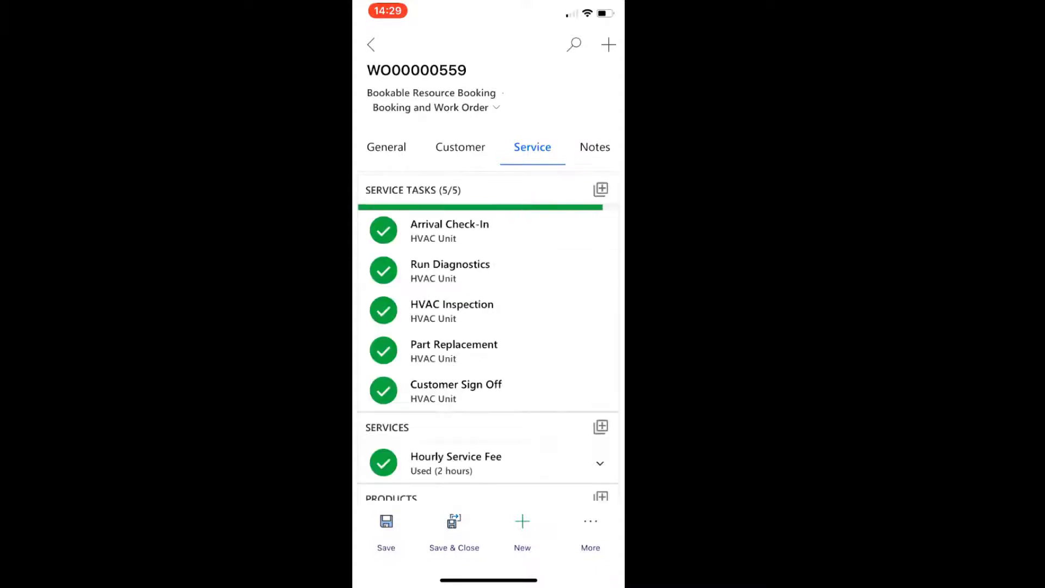
scroll(488, 294, down, 5)
scroll(488, 321, down, 4)
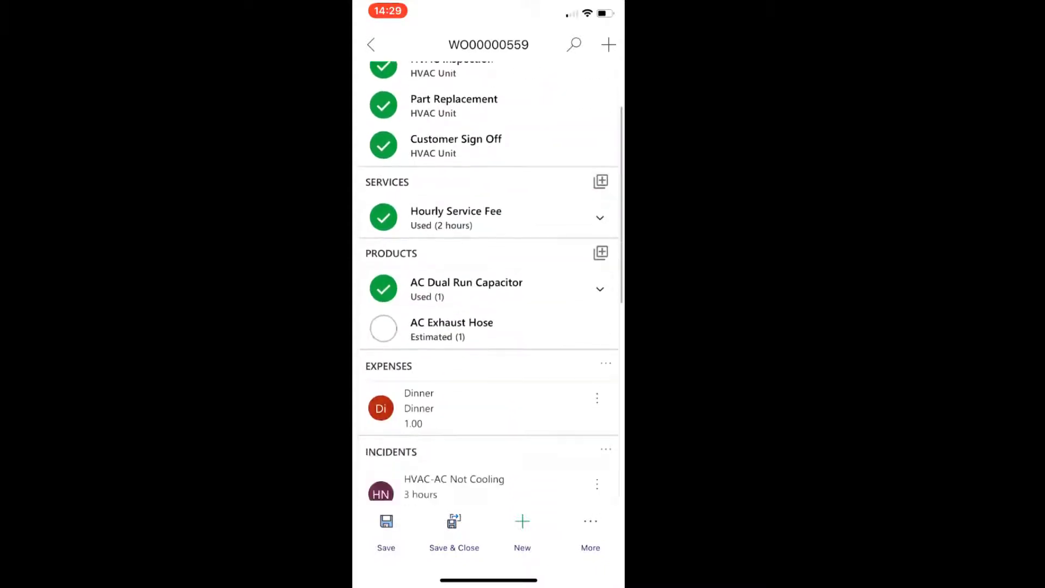
scroll(488, 321, down, 1)
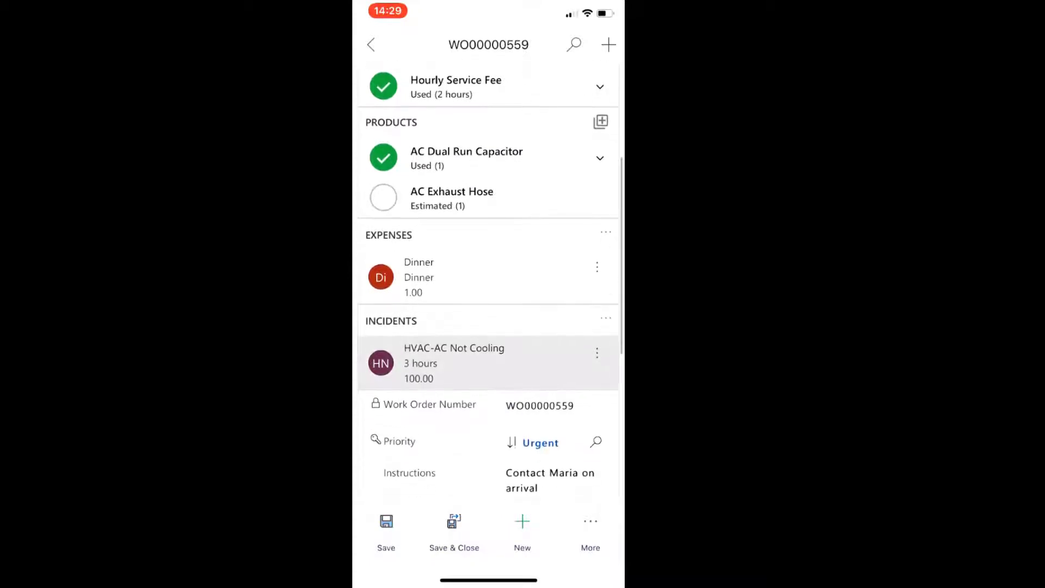
scroll(488, 278, up, 6)
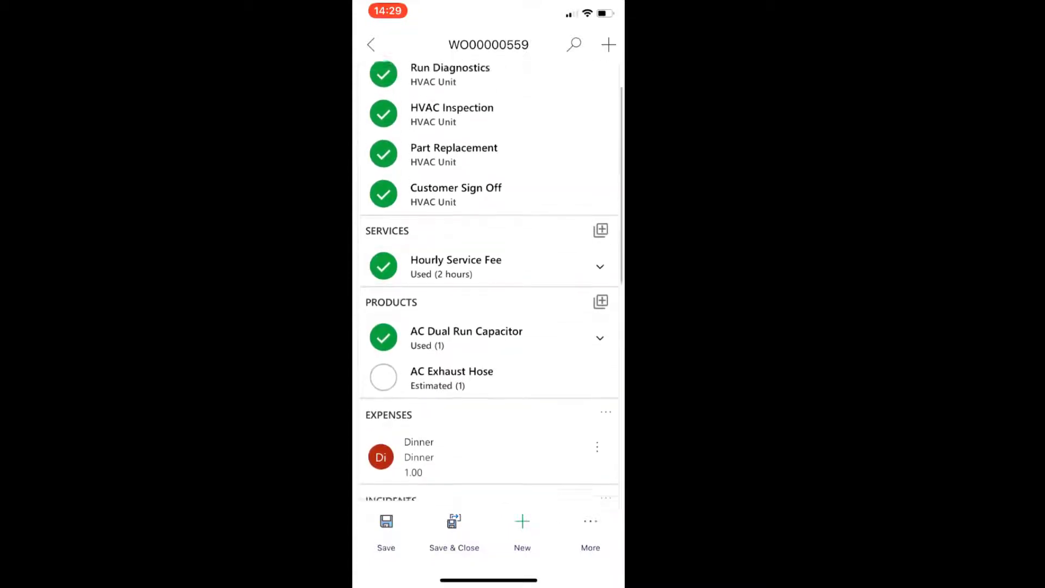
scroll(488, 277, down, 3)
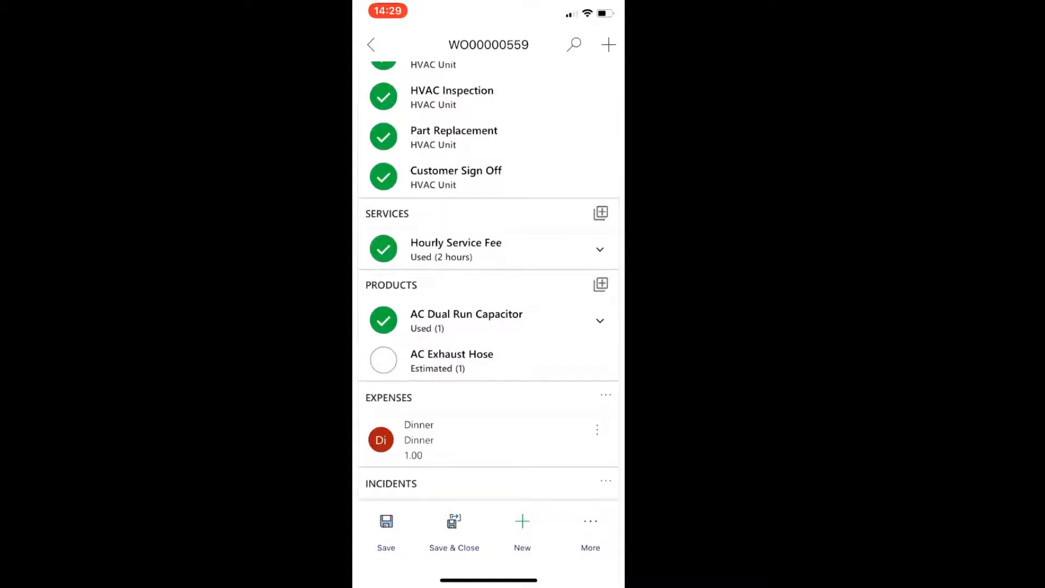
scroll(488, 277, up, 4)
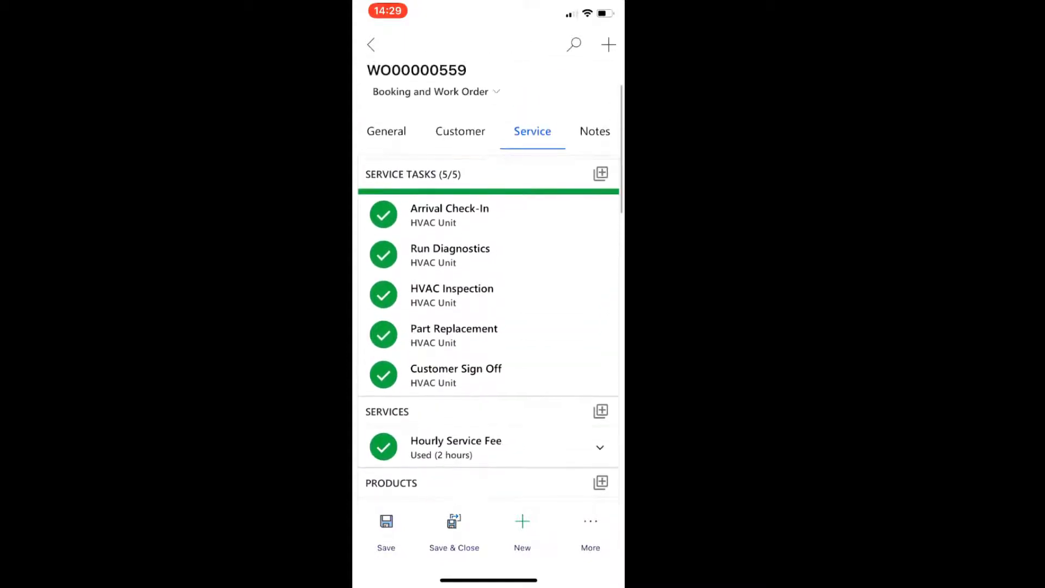
click(460, 131)
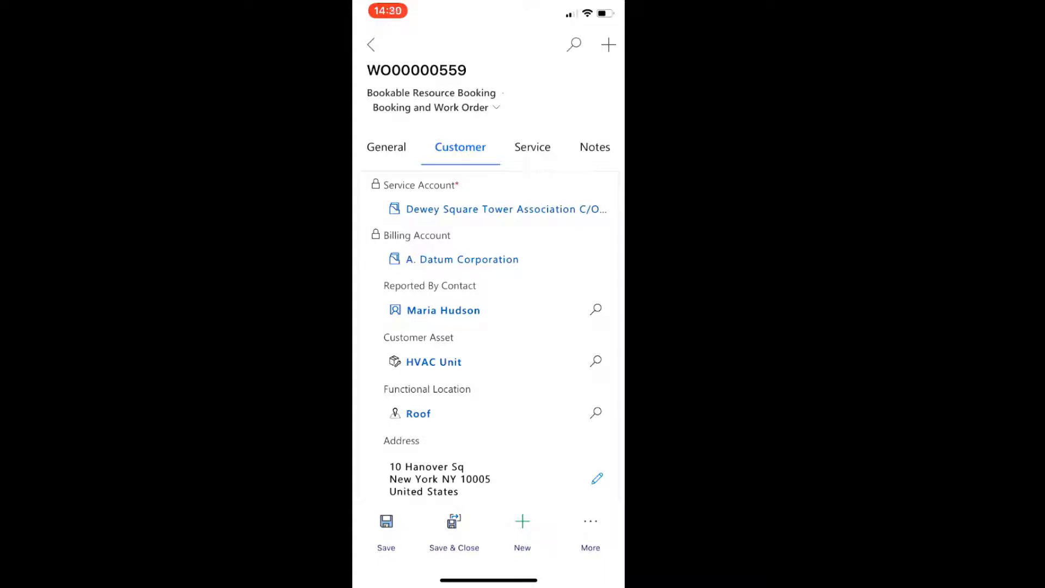
Step: Switch booking WO00000559 to the Reporting form and scroll the Contoso Service Report preview
click(436, 107)
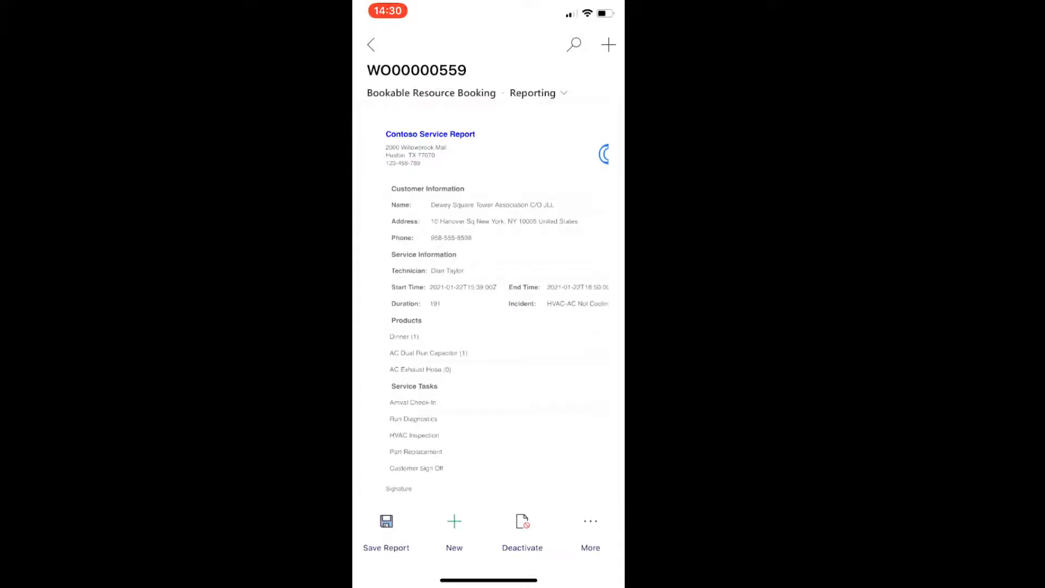
scroll(497, 299, down, 3)
scroll(496, 299, up, 3)
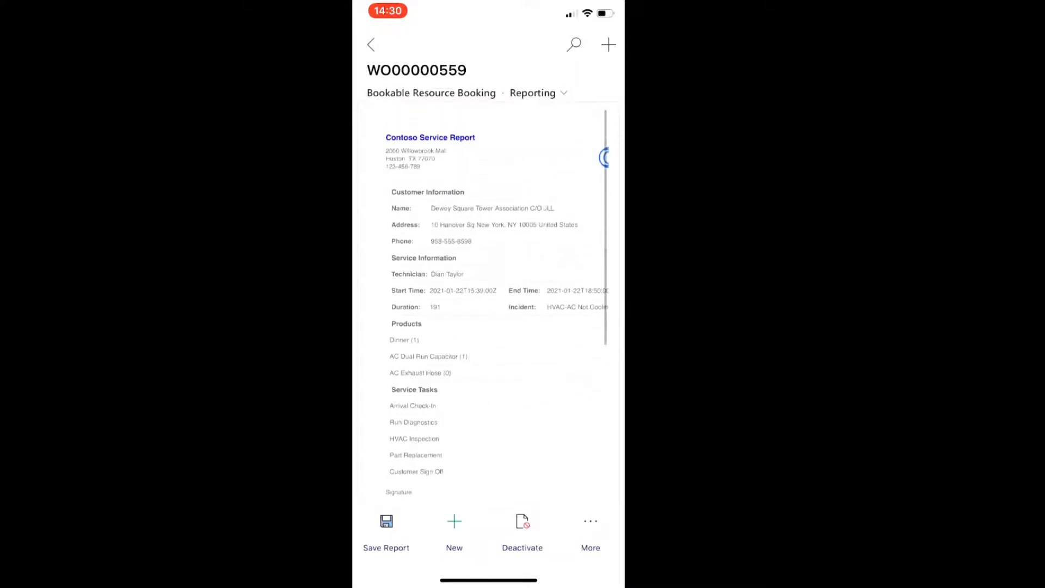
click(536, 93)
click(441, 109)
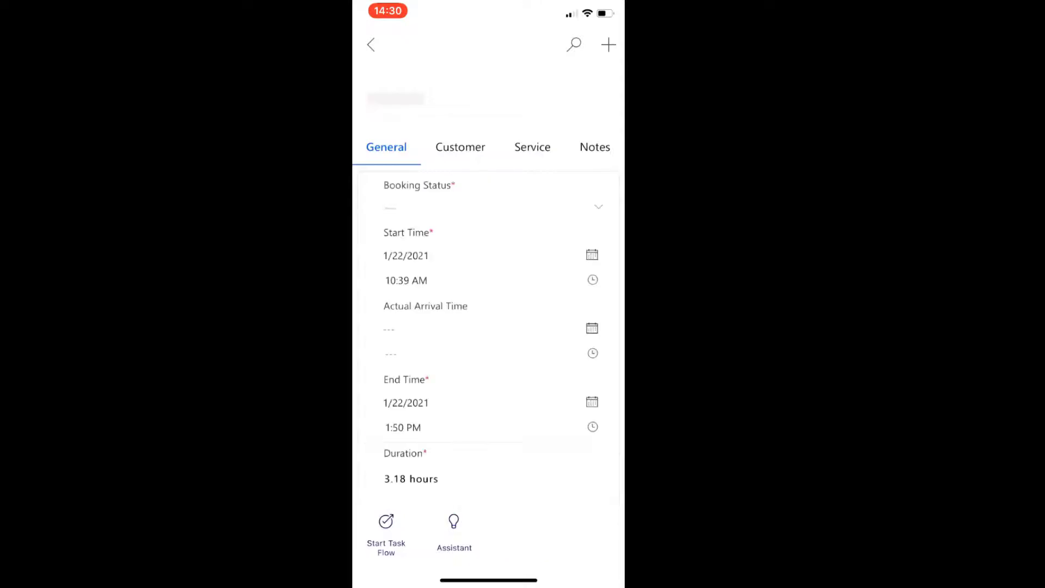
click(590, 530)
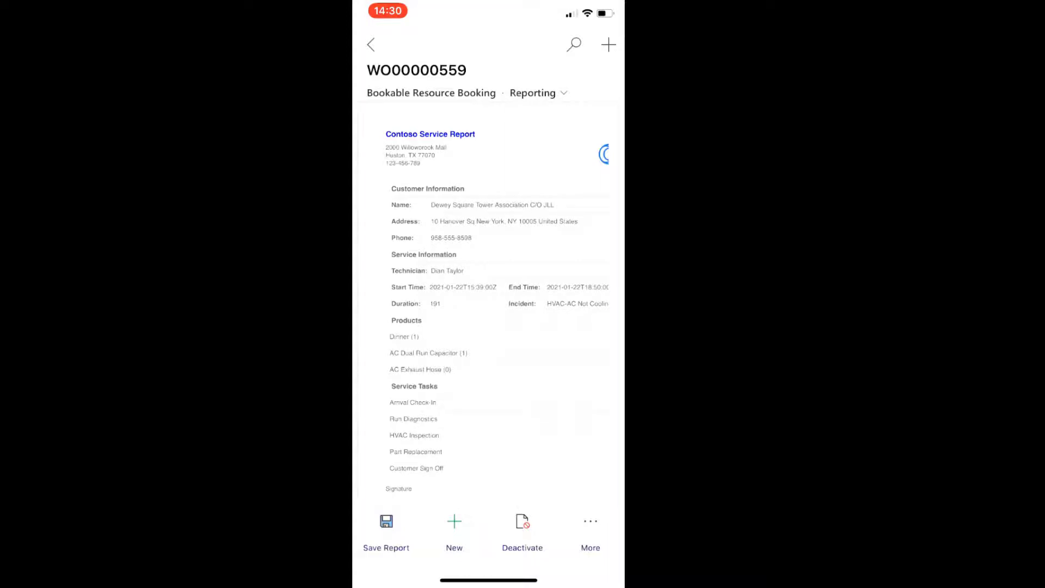
scroll(496, 302, down, 1)
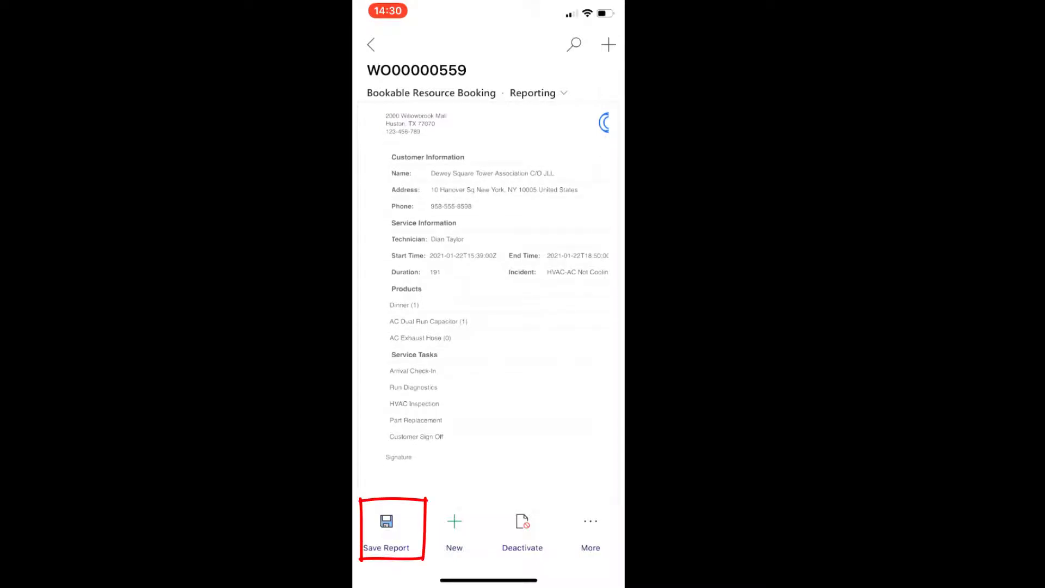
Step: Save the Contoso Service Report to booking WO00000559 as a report.pdf note
click(386, 528)
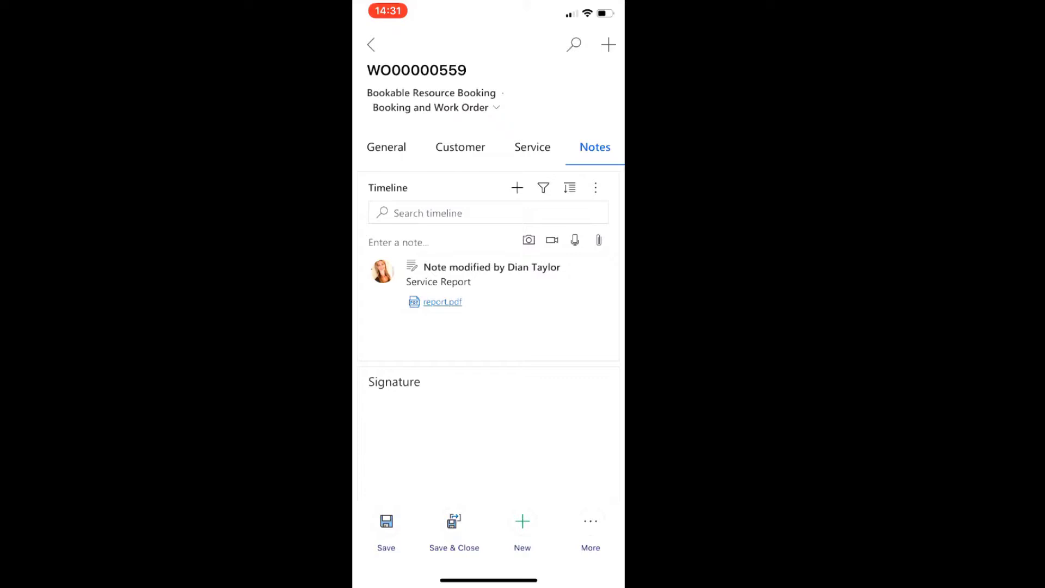
Step: Open the attached report.pdf, review the 2-page service report, then close it
click(442, 302)
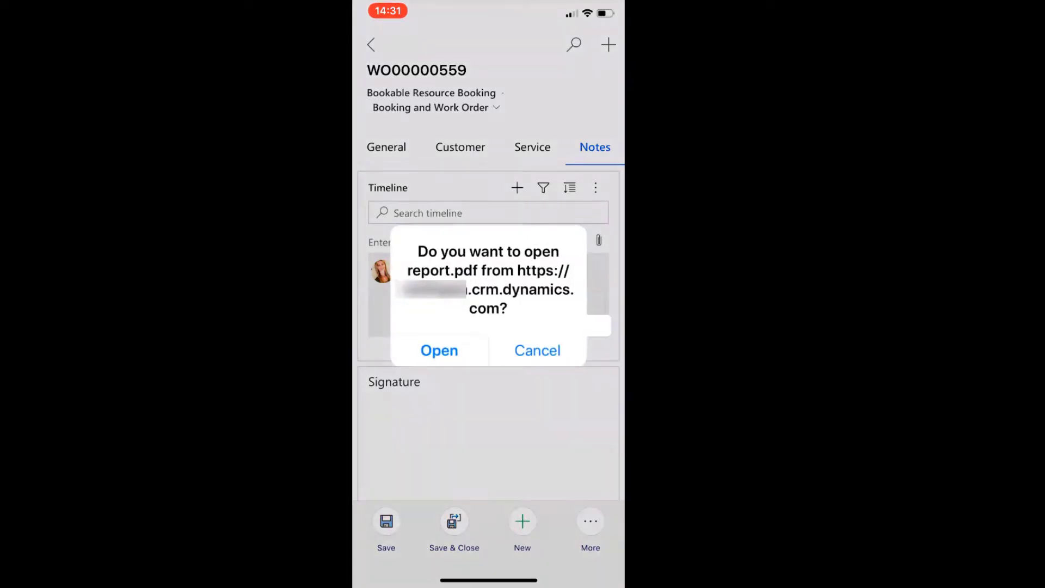
click(439, 350)
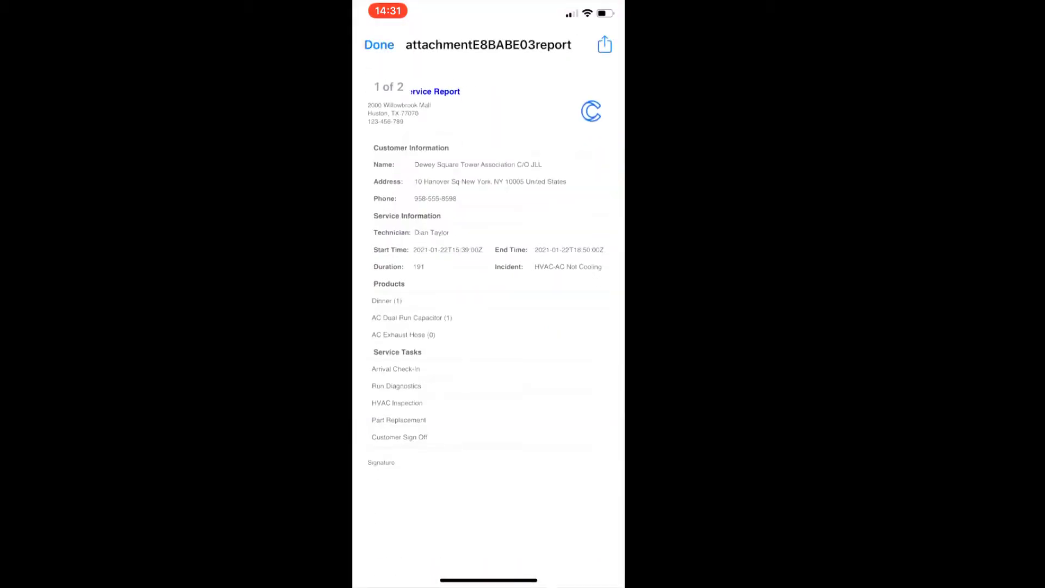
click(605, 45)
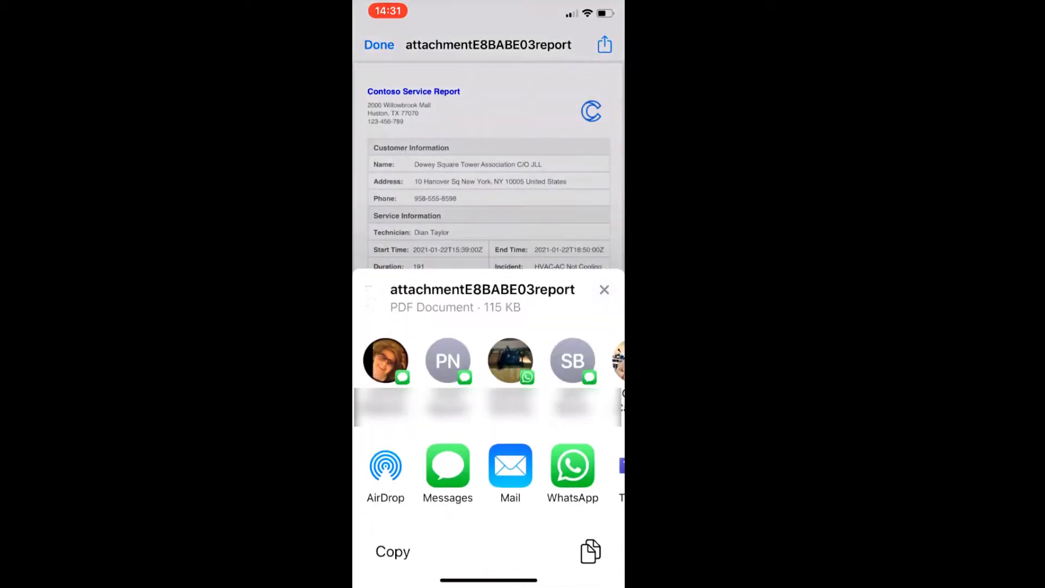
click(604, 289)
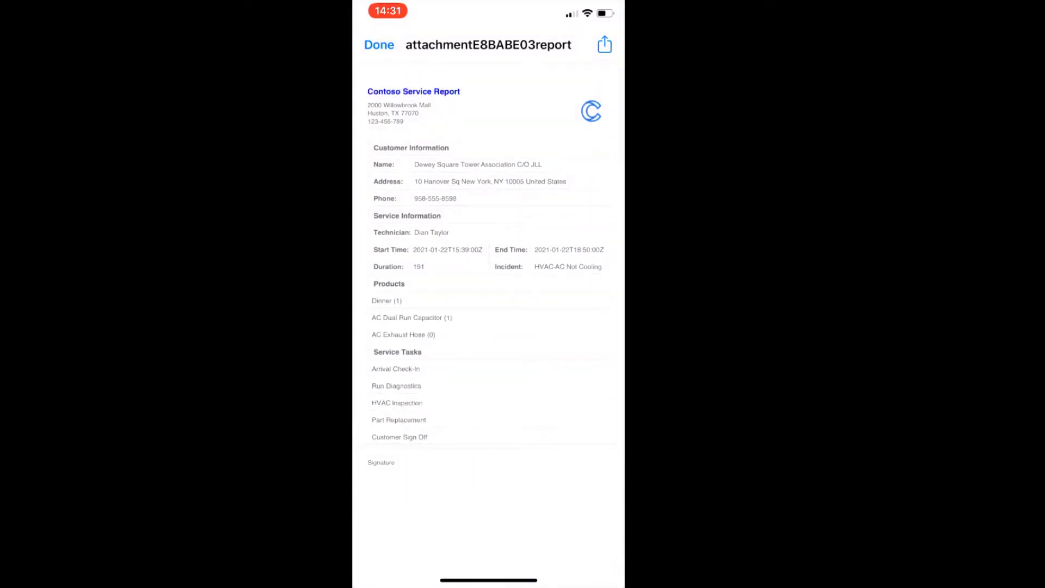
click(378, 44)
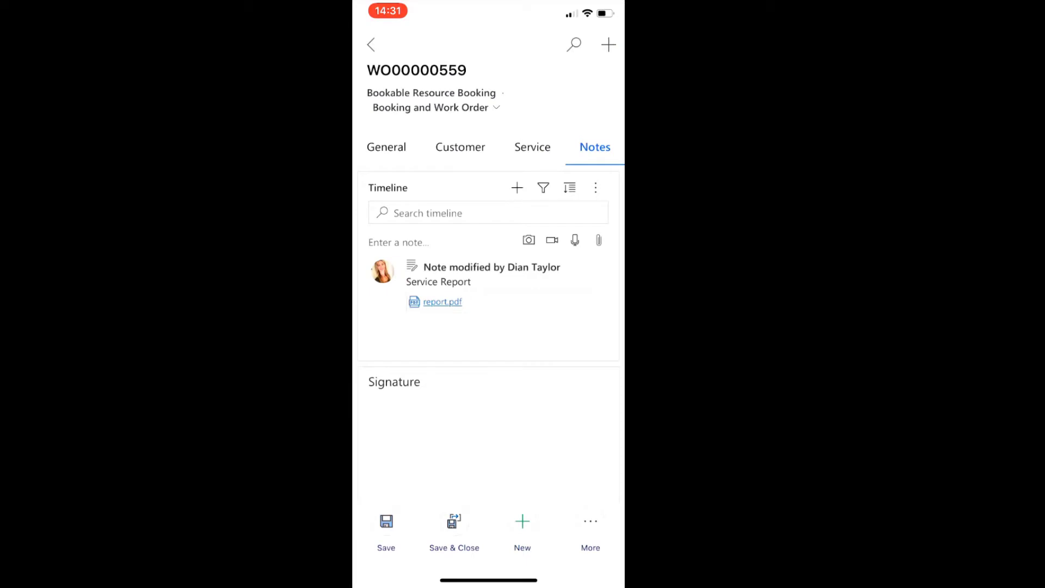